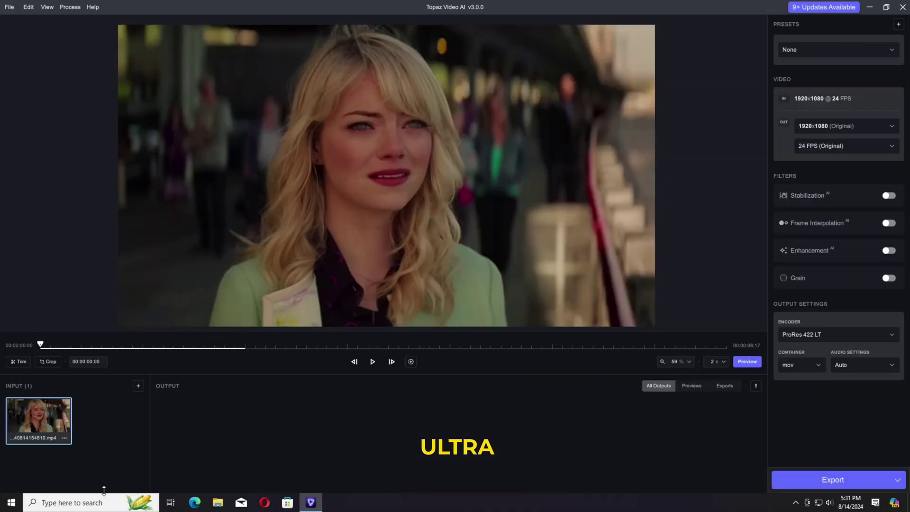
- Check the preview at 100% from the View menu, fit it back to the window, then open Presets
click(11, 7)
mouse_move(45, 7)
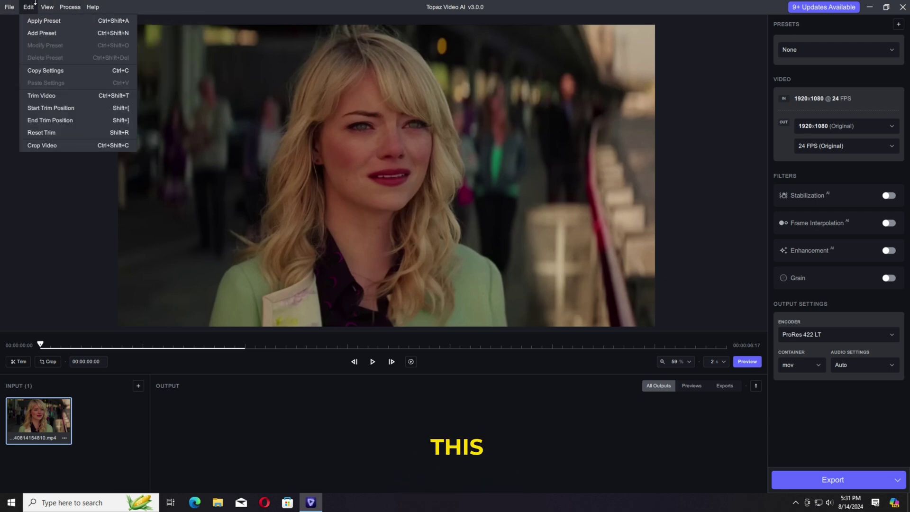
click(51, 95)
click(47, 7)
click(52, 83)
click(891, 53)
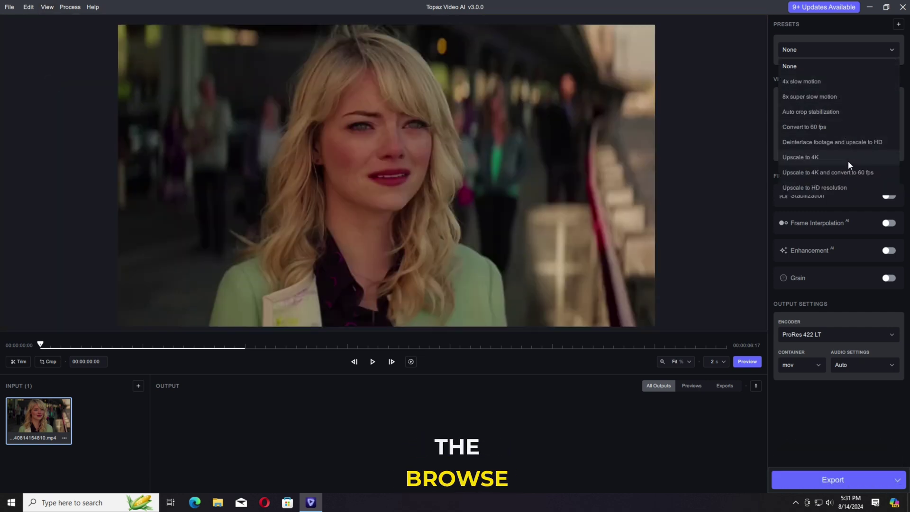
- Leave Presets at None and set the output resolution to 3840x2160 (4K)
click(773, 152)
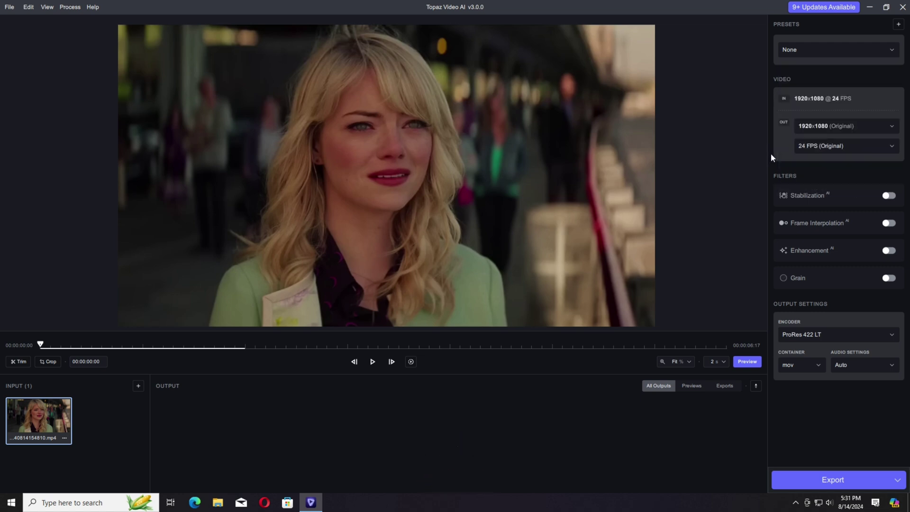
click(893, 127)
click(829, 243)
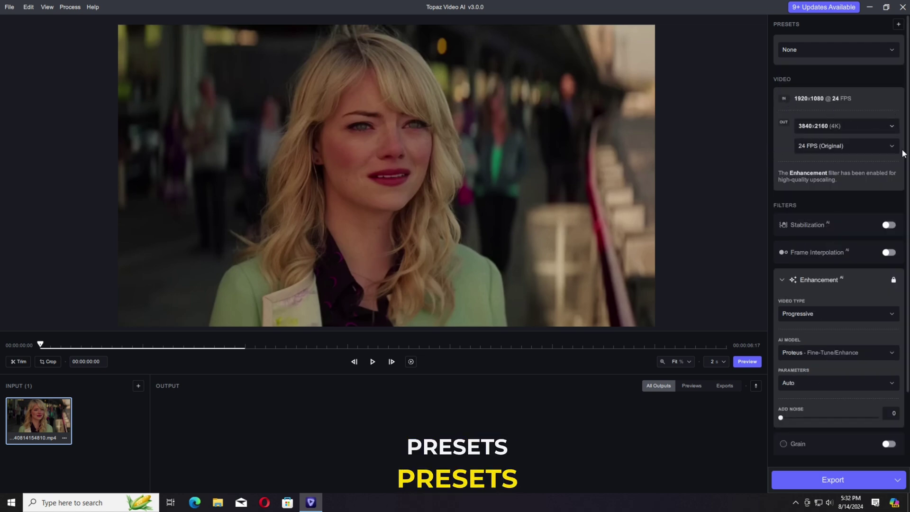
- Turn Stabilization on for the clip, then switch it back off
scroll(841, 198, down, 1)
click(889, 191)
scroll(857, 227, down, 1)
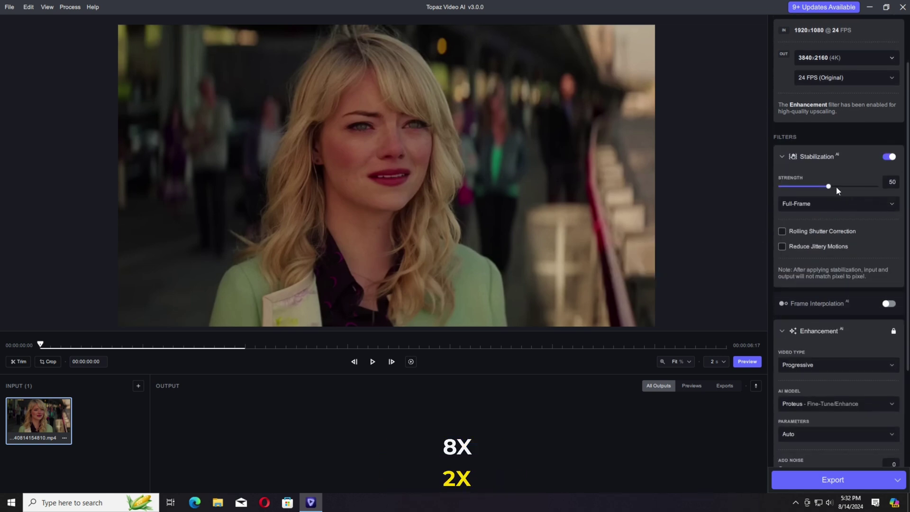
click(889, 156)
scroll(848, 183, down, 1)
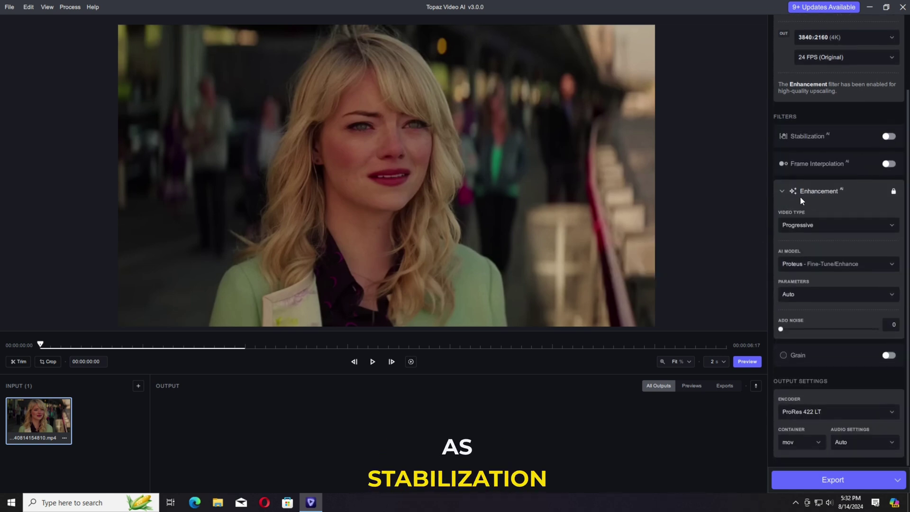
scroll(782, 192, up, 4)
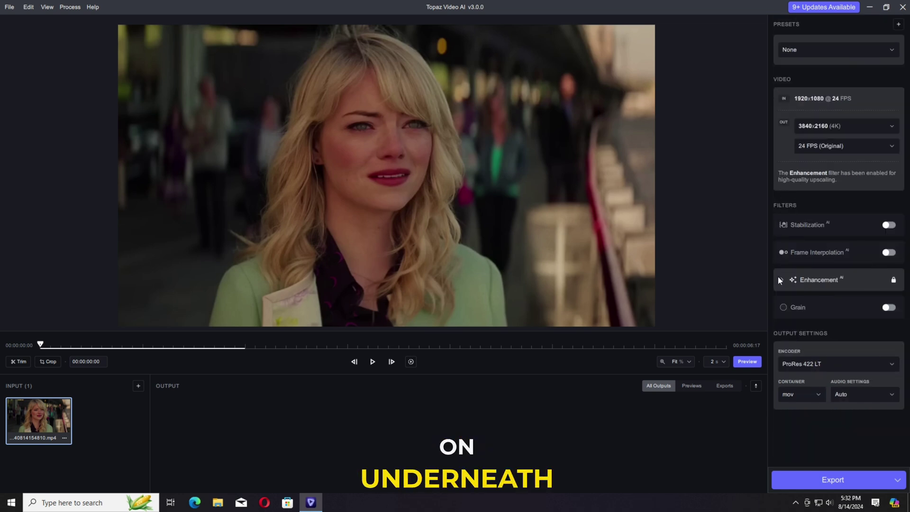
scroll(848, 275, down, 4)
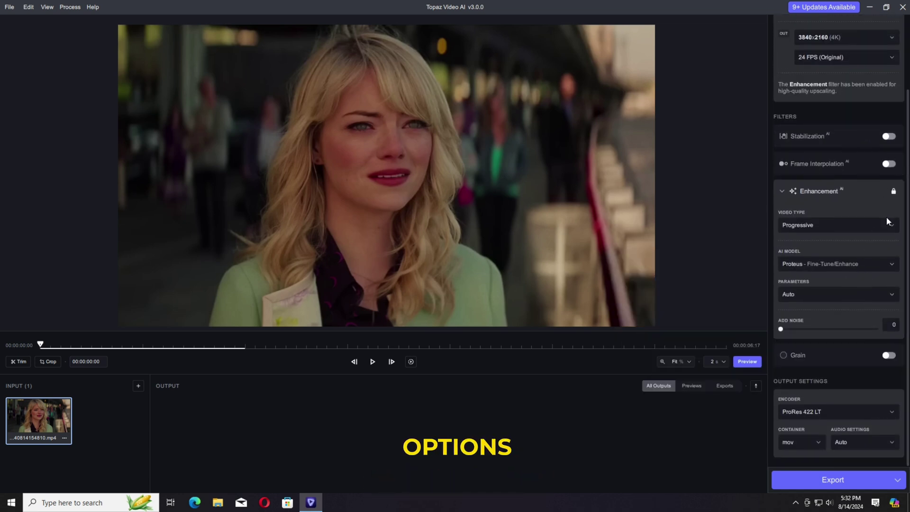
mouse_move(893, 191)
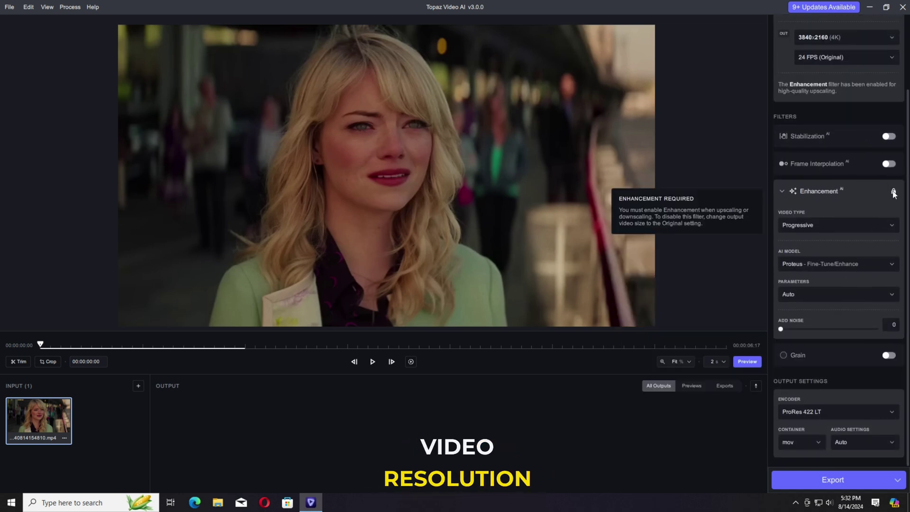
- Choose the Proteus enhancement model with its parameters set to Manual
scroll(893, 193, up, 4)
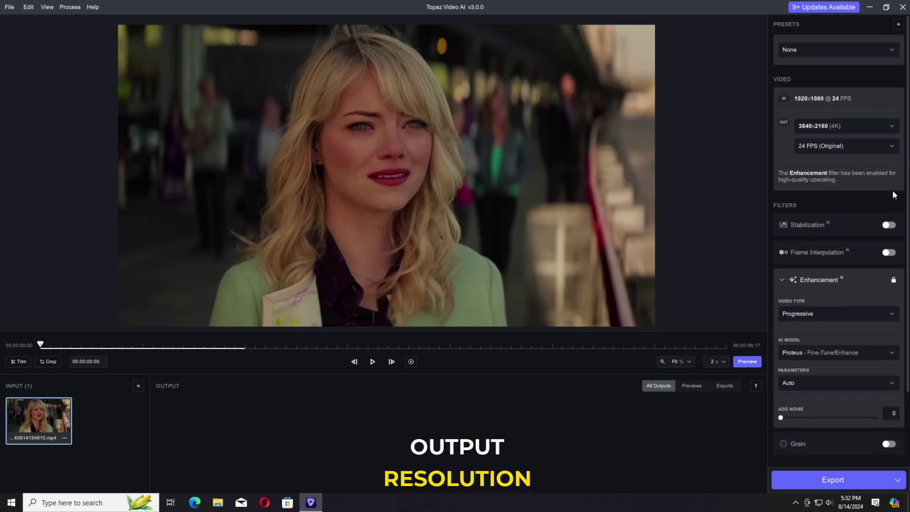
scroll(874, 265, down, 4)
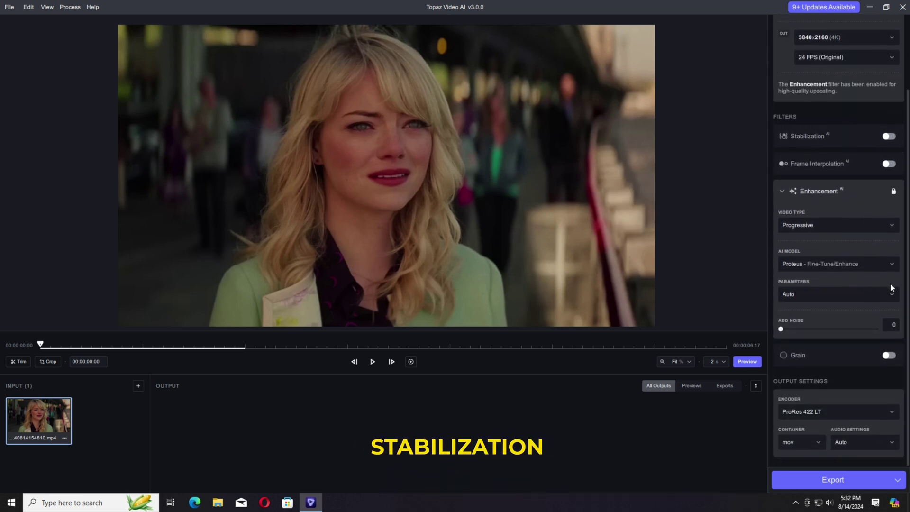
click(853, 263)
click(823, 285)
click(871, 298)
click(802, 339)
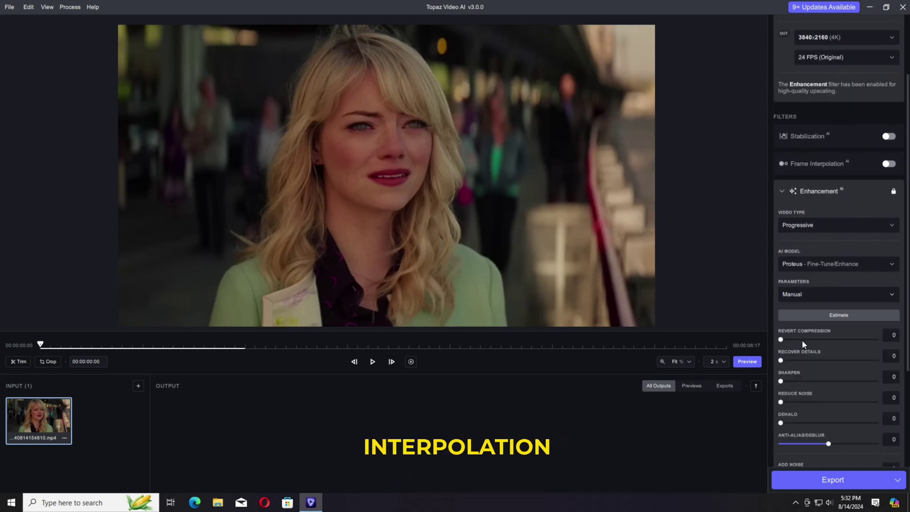
scroll(845, 321, down, 3)
scroll(846, 320, down, 1)
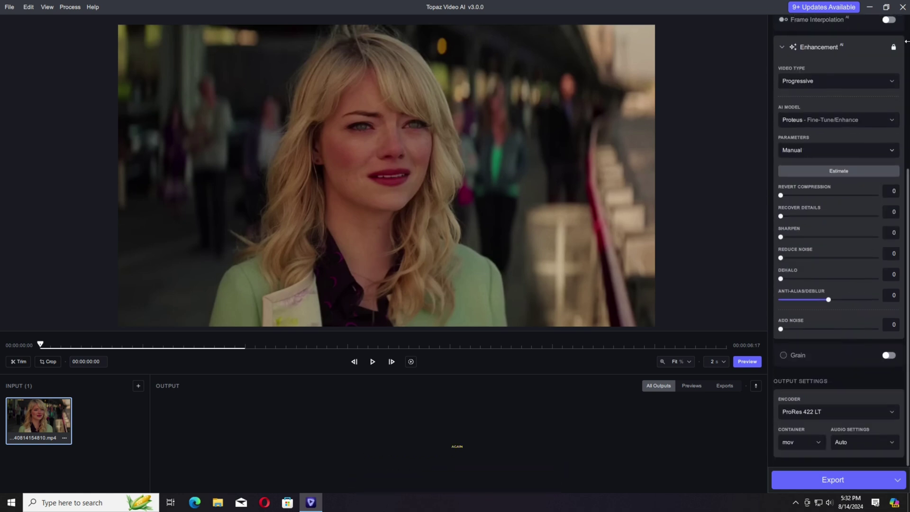
mouse_move(894, 47)
scroll(849, 176, up, 10)
- Set the output back to 1920x1080 (Original), leaving the encoder unchanged
click(877, 126)
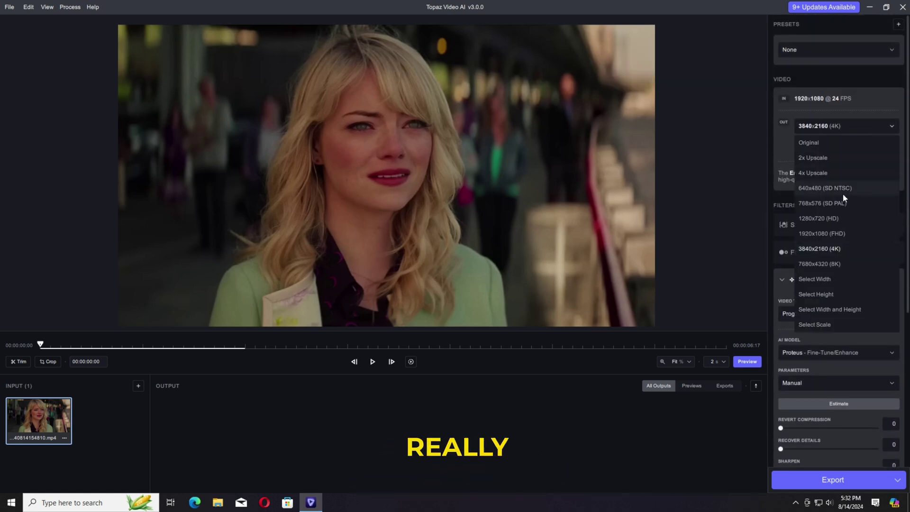
click(823, 142)
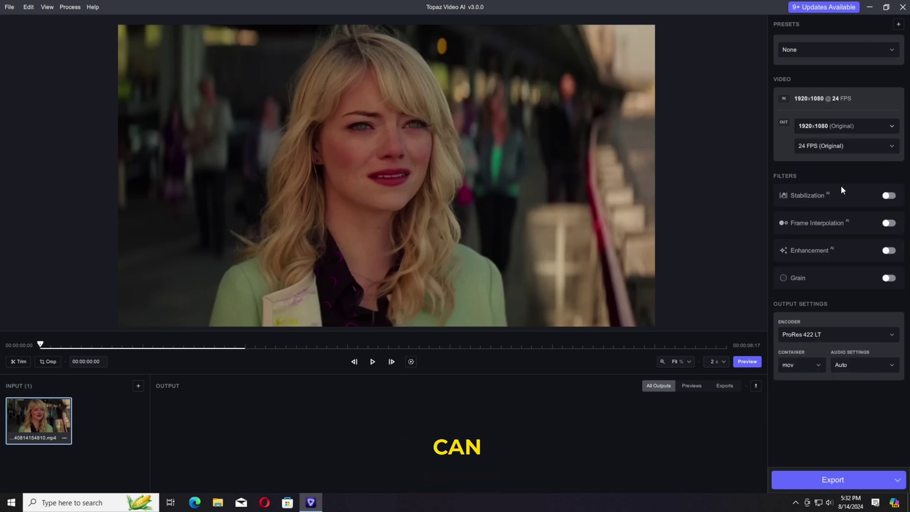
click(874, 339)
click(874, 339)
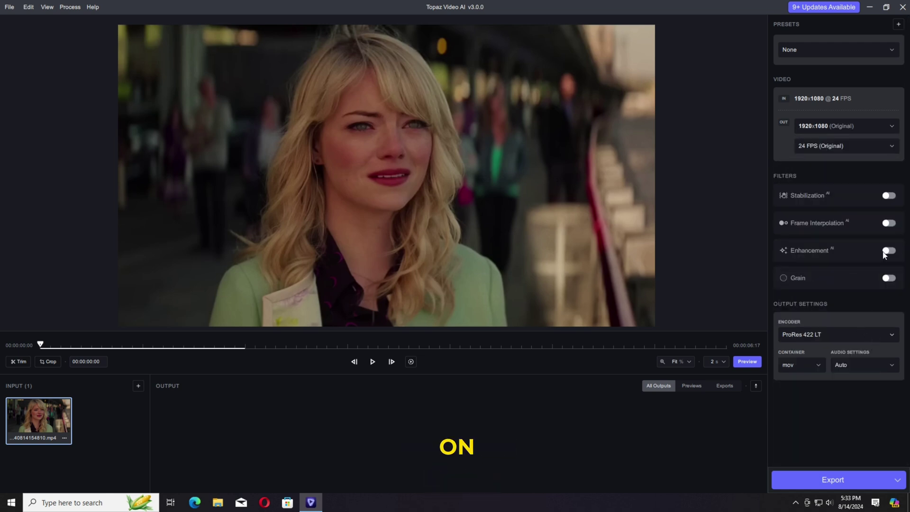
- Enable Enhancement with Proteus - Fine-Tune/Enhance and lower Sharpen from 88 to 70
click(888, 251)
scroll(884, 227, down, 2)
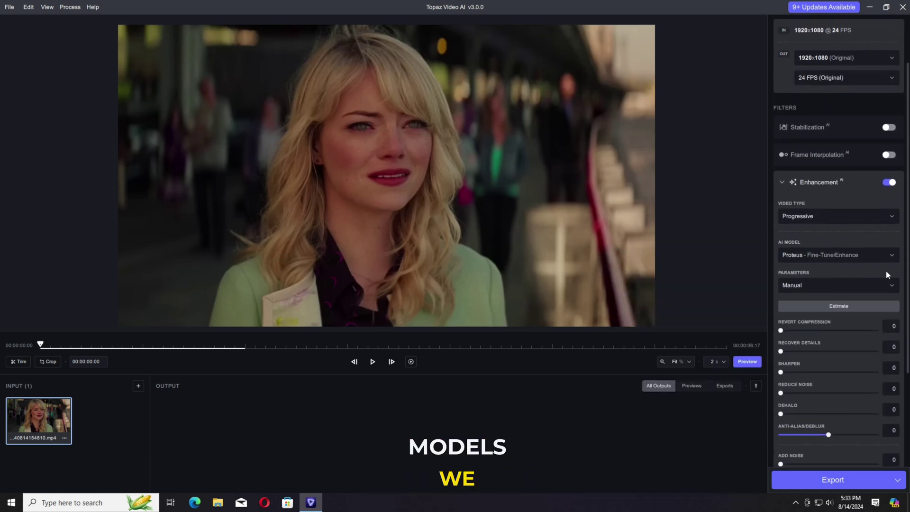
scroll(846, 371, down, 4)
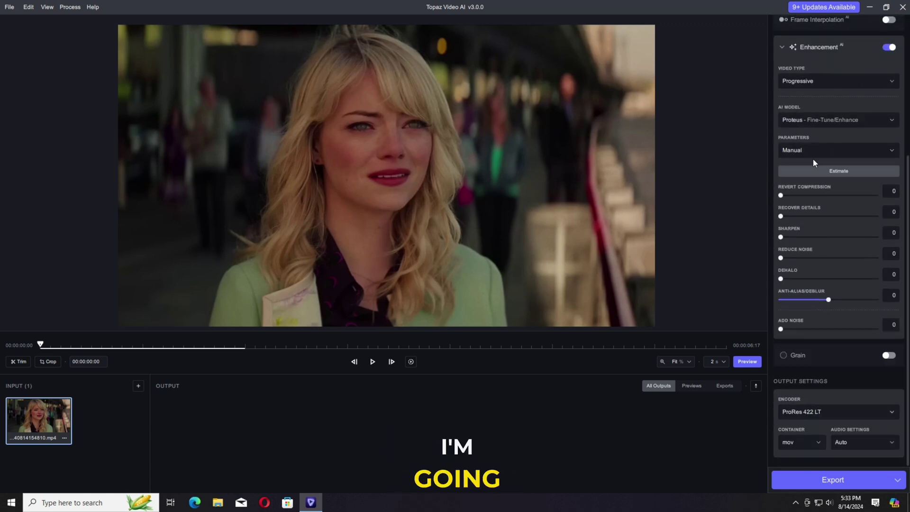
click(885, 124)
click(848, 131)
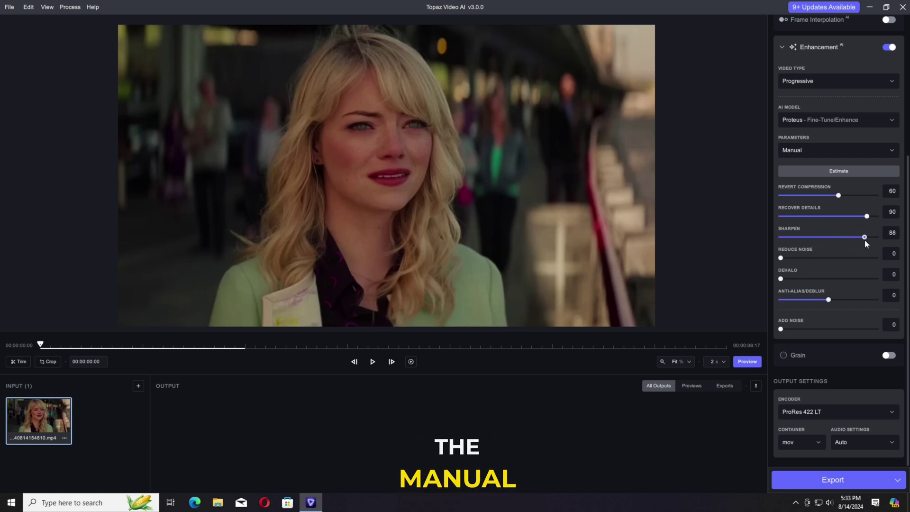
drag(864, 240, 849, 243)
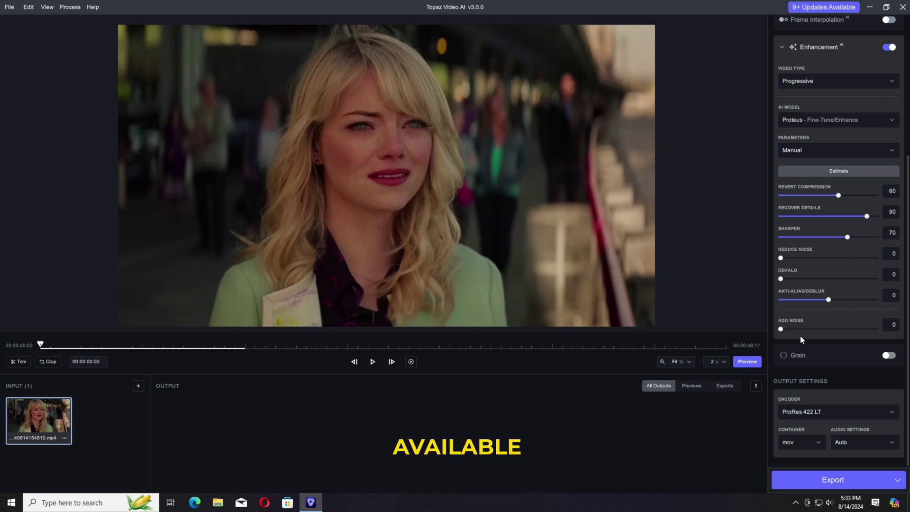
- Use the H264 High (NVIDIA) encoder in an mp4 container, keeping bitrate on Auto
click(871, 413)
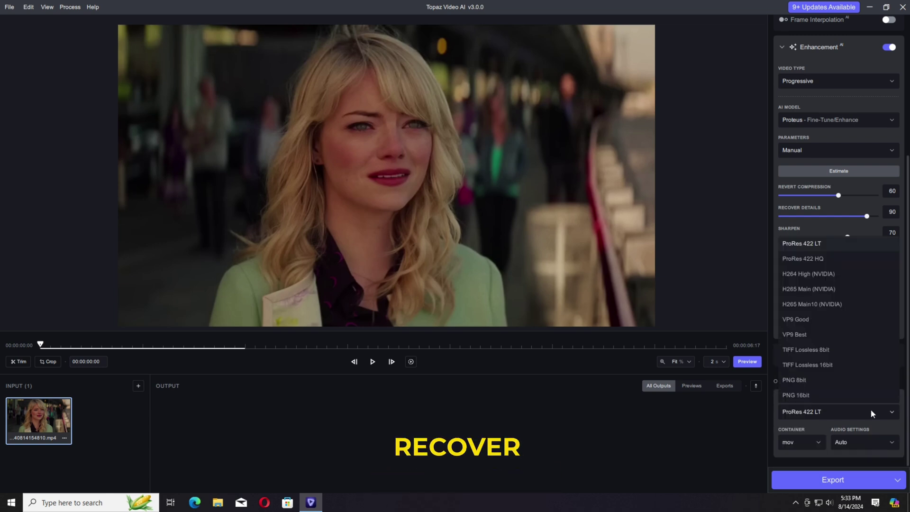
click(831, 274)
click(796, 419)
click(844, 442)
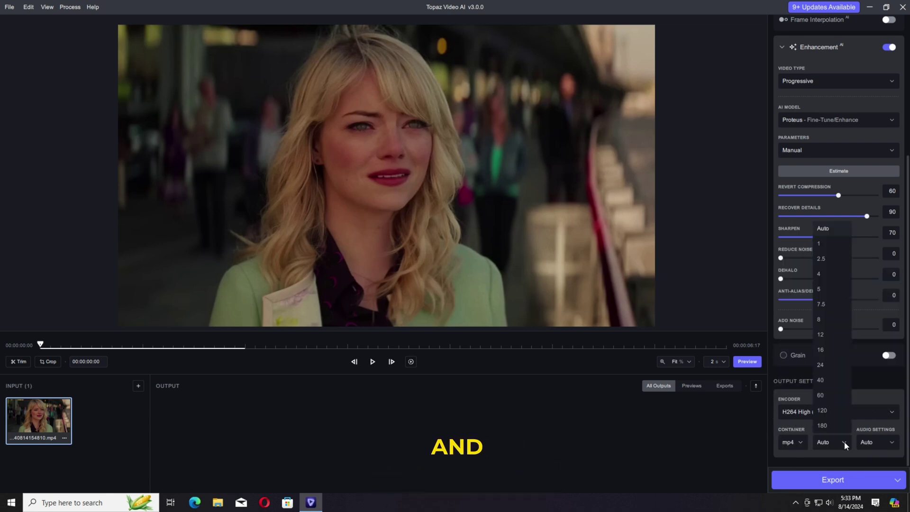
click(843, 441)
click(896, 482)
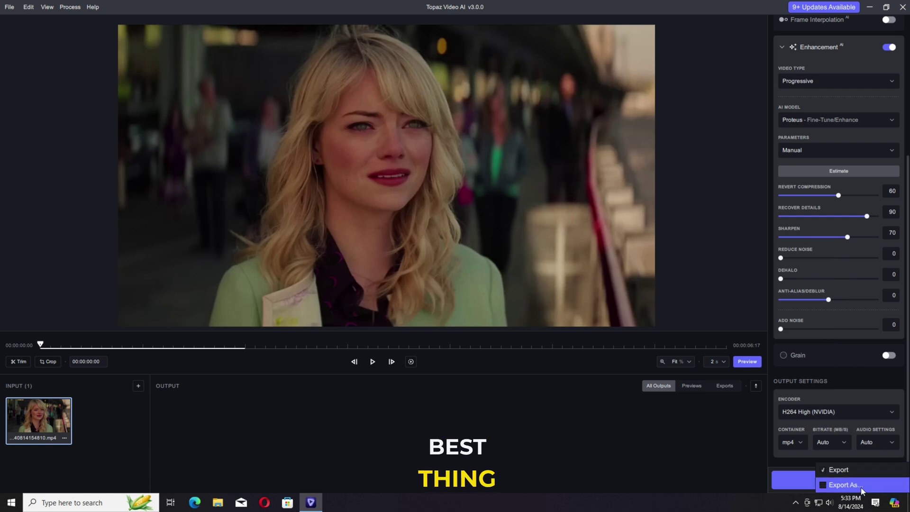
- Try 3840x2160 output, then revert the output to 1920x1080 (Original)
scroll(794, 262, up, 5)
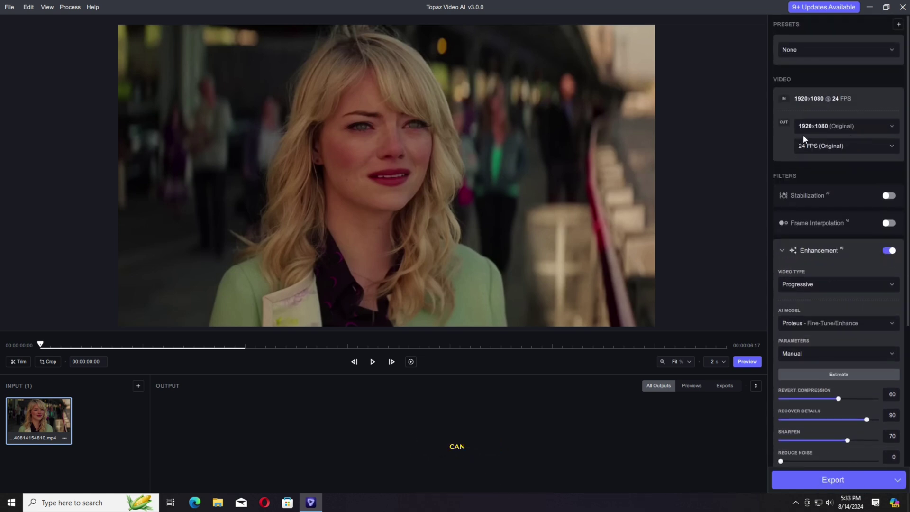
click(892, 129)
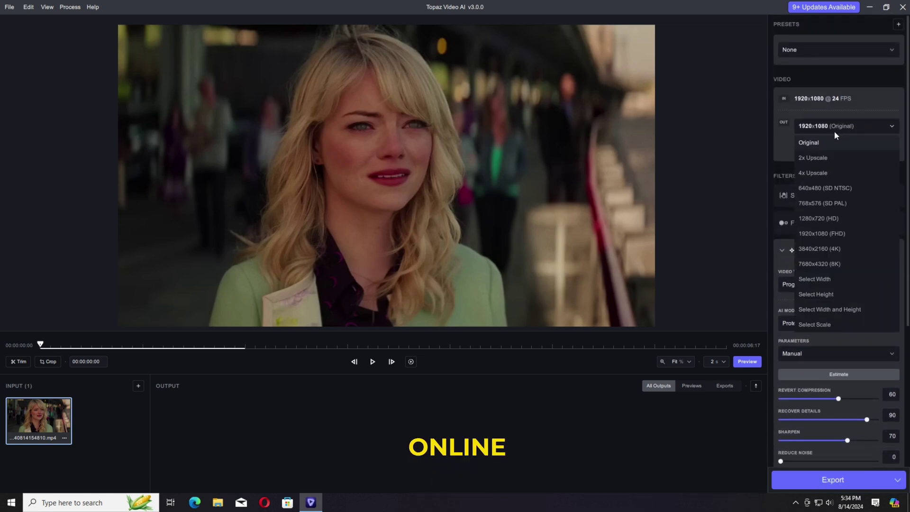
click(829, 158)
mouse_move(894, 280)
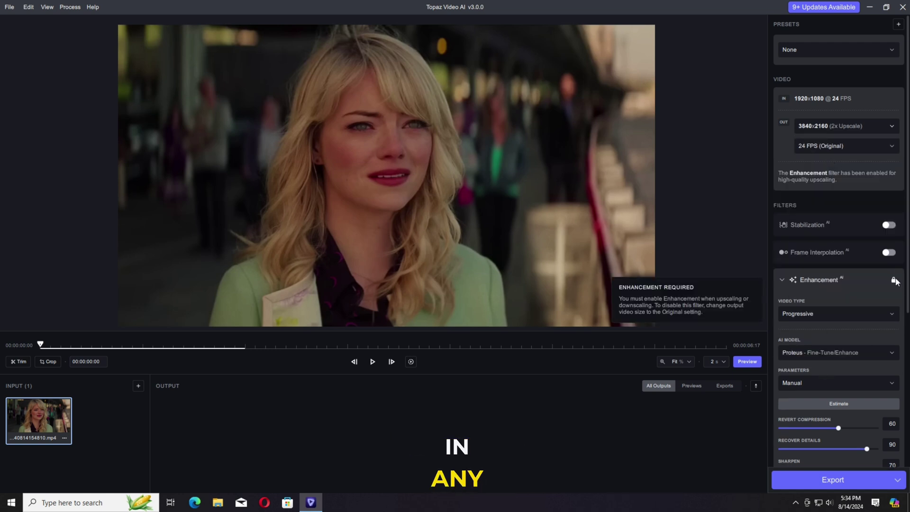
click(888, 127)
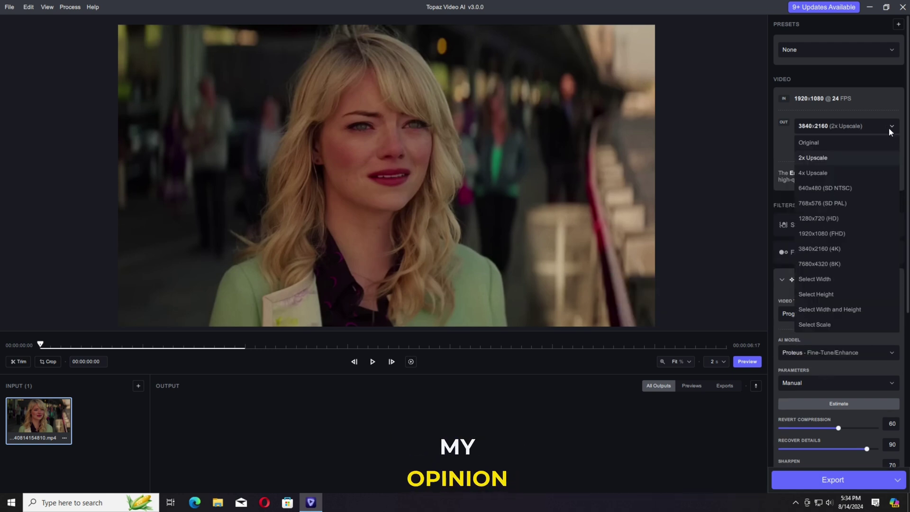
click(831, 142)
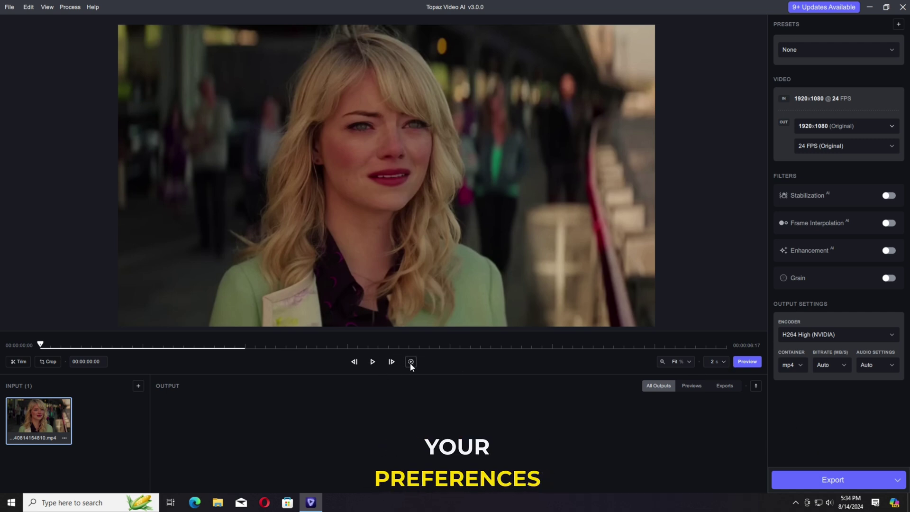
- Export the 1920x1080 clip, pause playback, and open the 3840x2160 enhanced preview
click(837, 477)
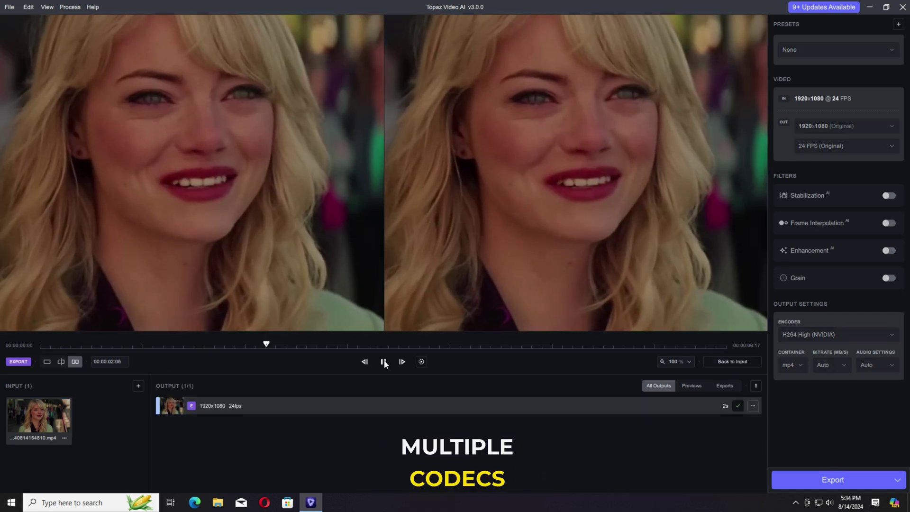
key(space)
drag(556, 282, 504, 283)
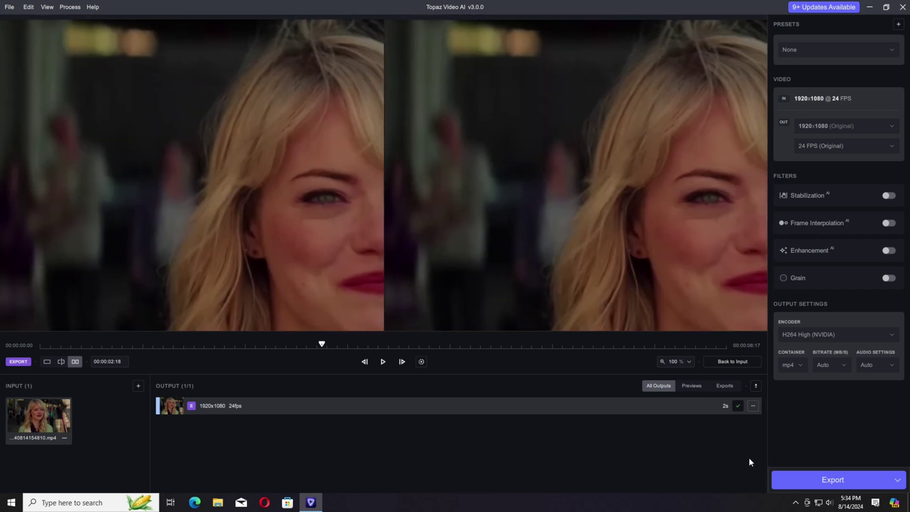
click(755, 406)
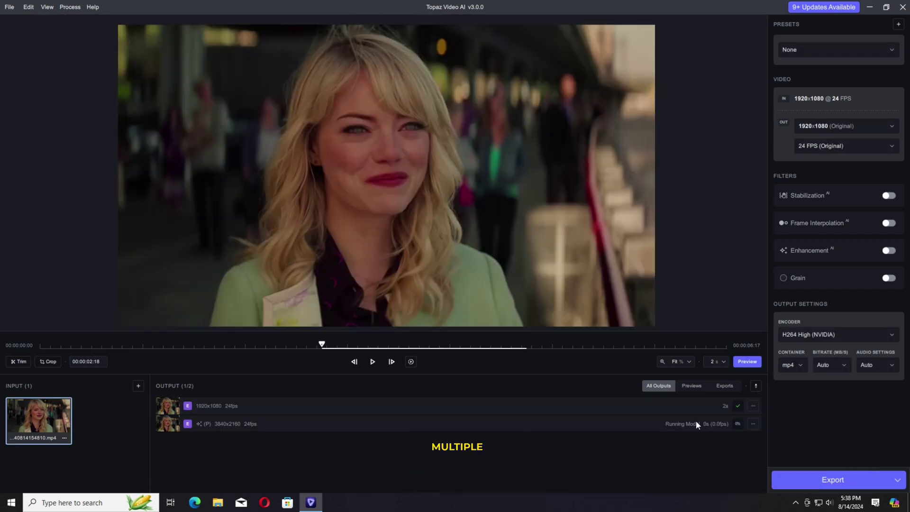
click(696, 421)
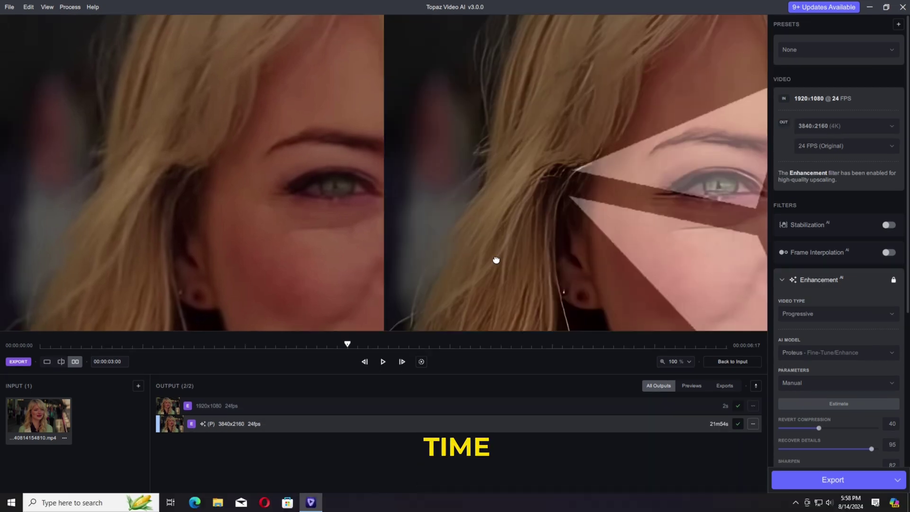
- Fit the whole frame in both panes, then zoom in on the watermarked face
drag(498, 260, 577, 230)
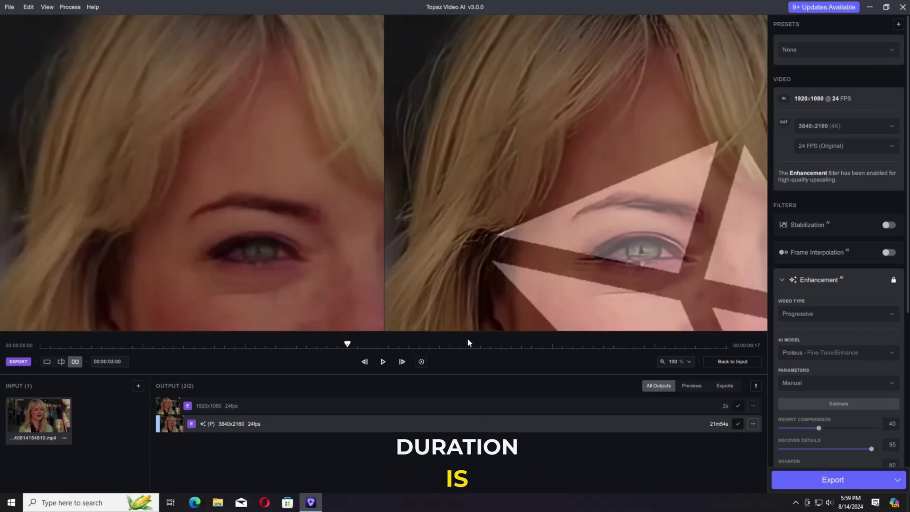
click(43, 9)
click(64, 95)
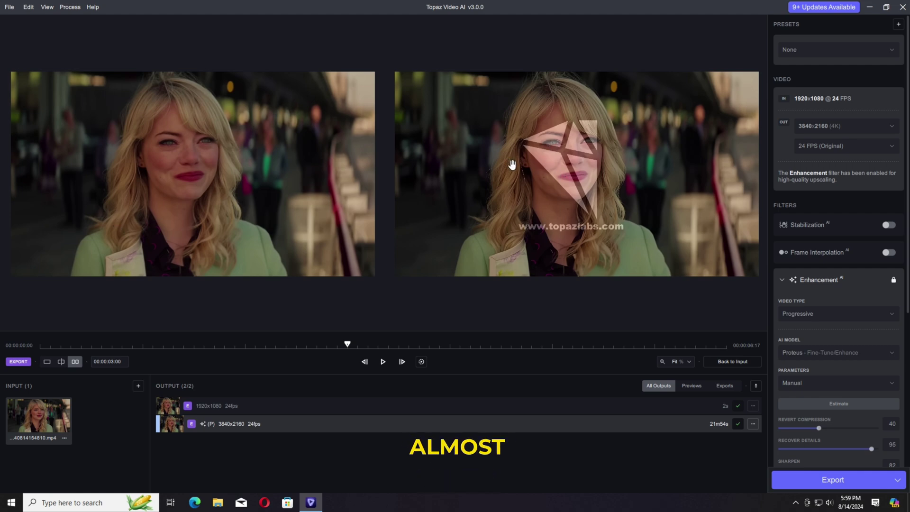
scroll(518, 170, up, 5)
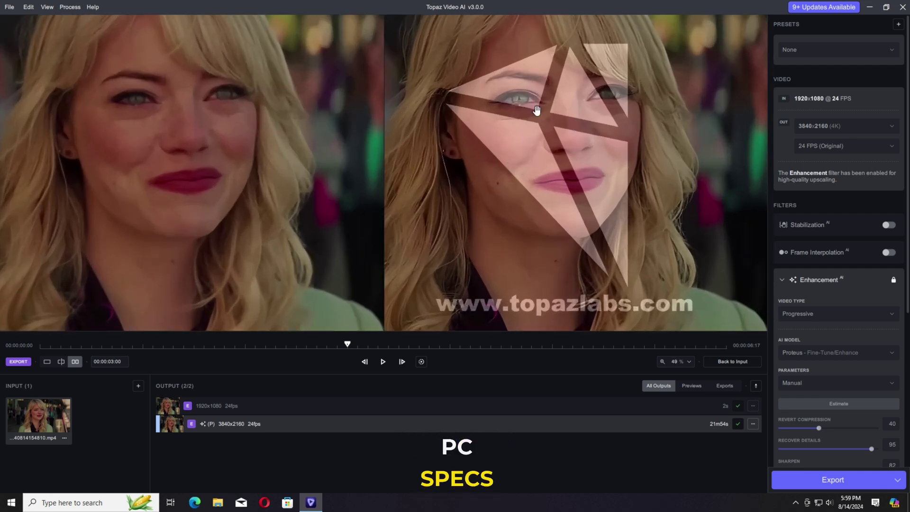
drag(537, 112, 657, 226)
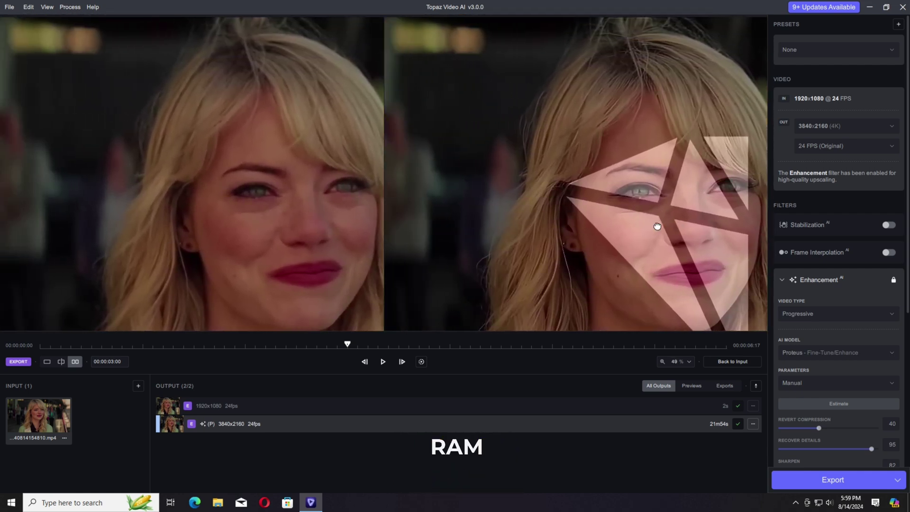
- Switch to a single preview view and pan around the face
click(46, 361)
mouse_move(351, 229)
mouse_down()
mouse_move(353, 191)
mouse_move(352, 216)
mouse_up()
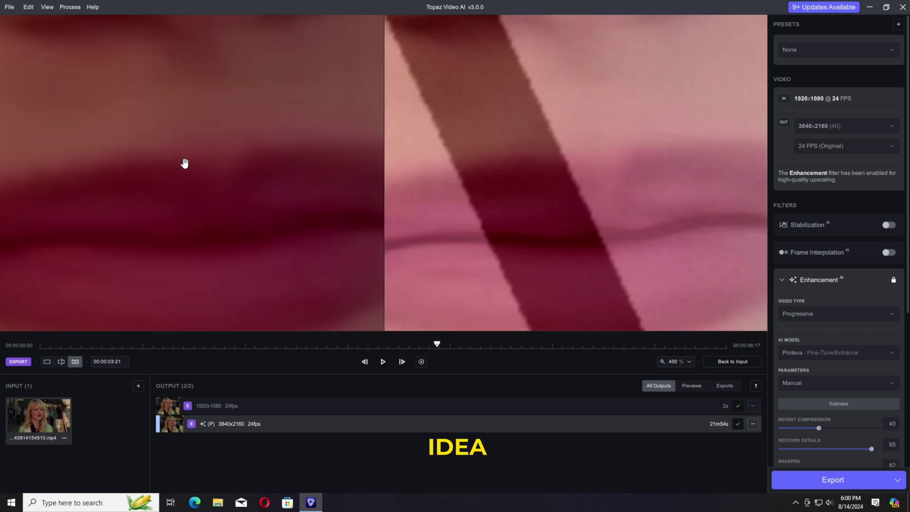
drag(185, 163, 547, 267)
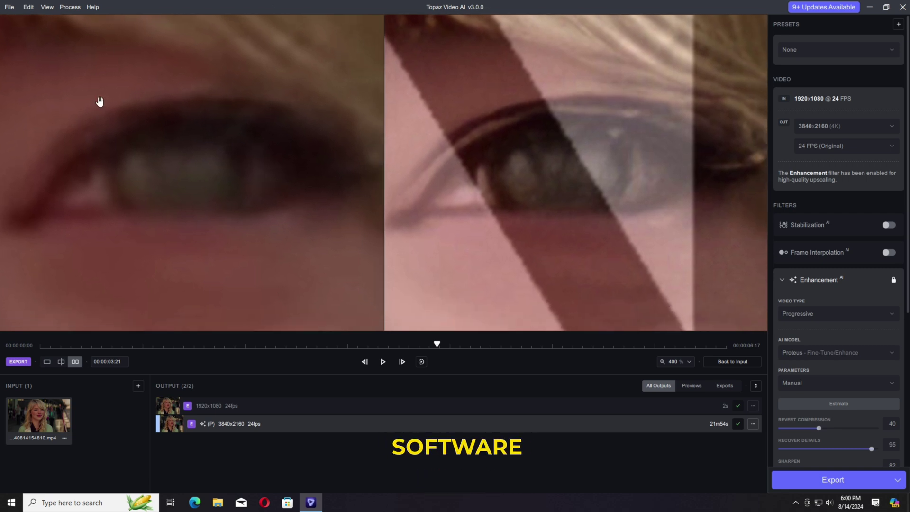
- Zoom both panes to 200% and pan over the eye, lips and chin
click(29, 8)
mouse_move(47, 6)
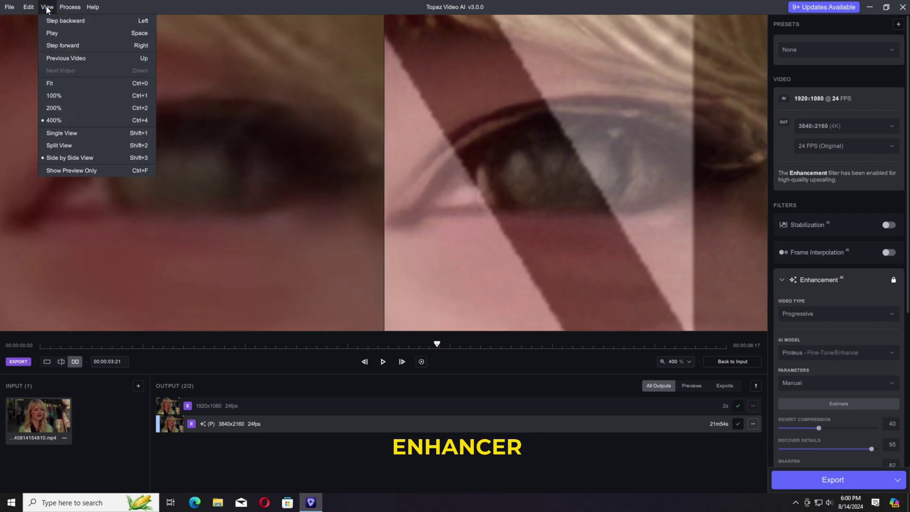
click(53, 109)
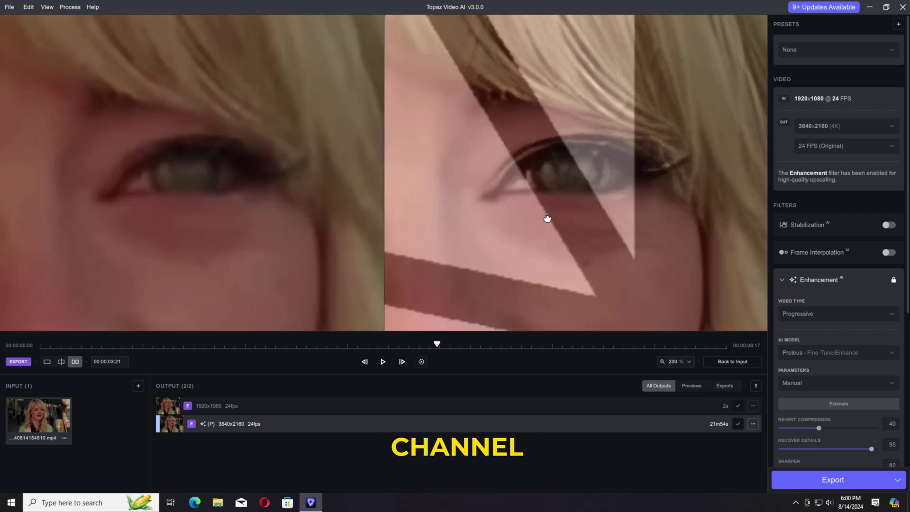
mouse_move(544, 211)
mouse_down()
mouse_move(538, 199)
mouse_move(578, 228)
mouse_move(483, 84)
mouse_up()
drag(568, 314, 603, 213)
drag(504, 294, 515, 191)
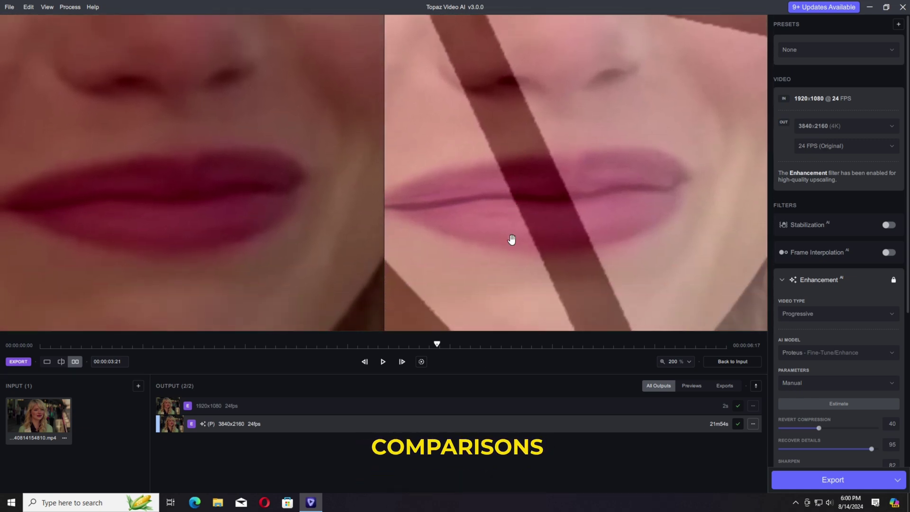
mouse_move(512, 240)
mouse_down()
mouse_move(524, 221)
mouse_move(524, 156)
mouse_up()
- Pan both panes over the neck, watermark, blonde hair and ear
drag(526, 265, 555, 148)
drag(545, 285, 550, 157)
drag(568, 303, 593, 204)
mouse_move(439, 231)
mouse_down()
mouse_move(398, 217)
mouse_move(513, 231)
mouse_move(555, 301)
mouse_move(516, 187)
mouse_move(512, 341)
mouse_up()
mouse_move(506, 220)
mouse_down()
mouse_move(489, 267)
mouse_move(453, 314)
mouse_up()
drag(479, 179, 490, 173)
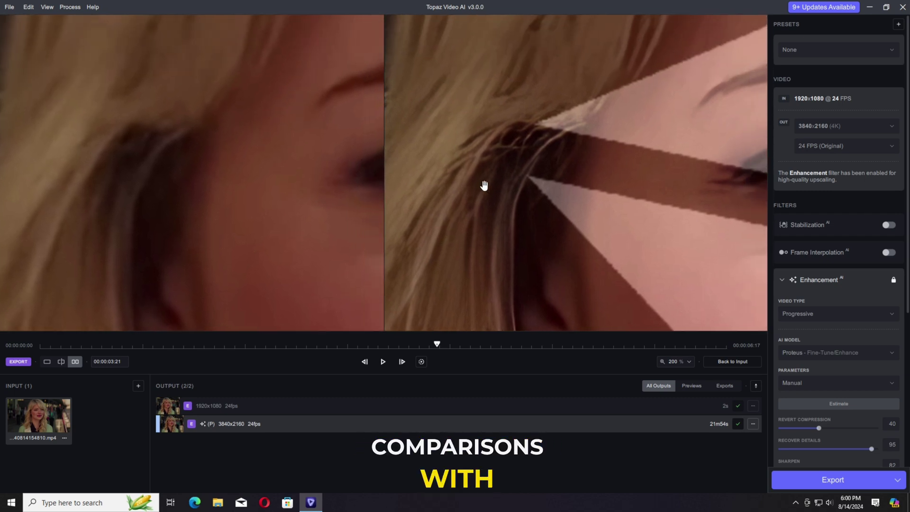